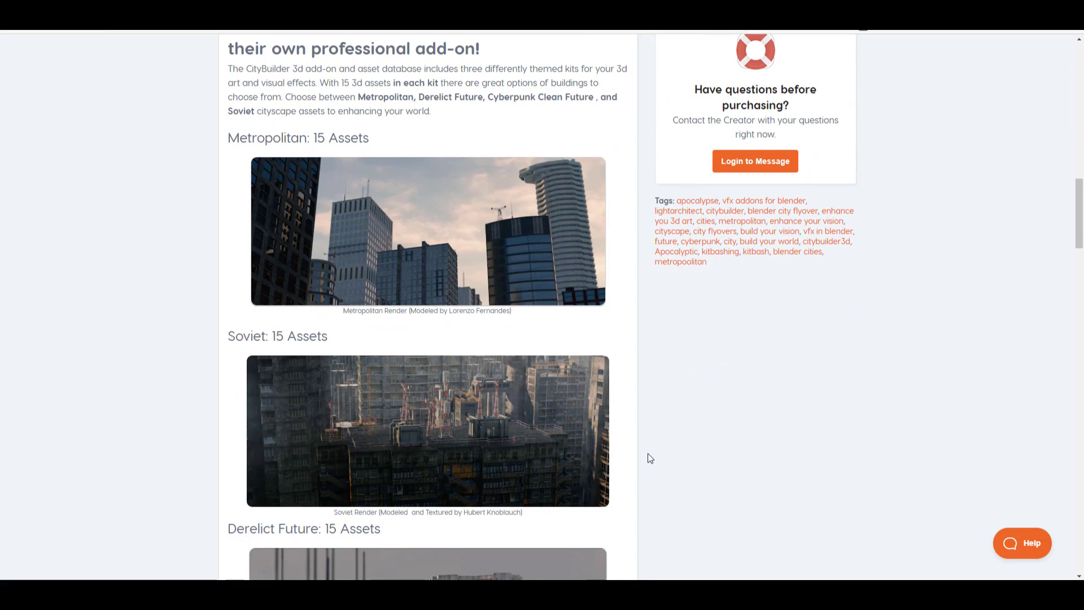
Scroll up and down through the Citybuilder 3d product page on BlenderMarket
scroll(672, 462, up, 12)
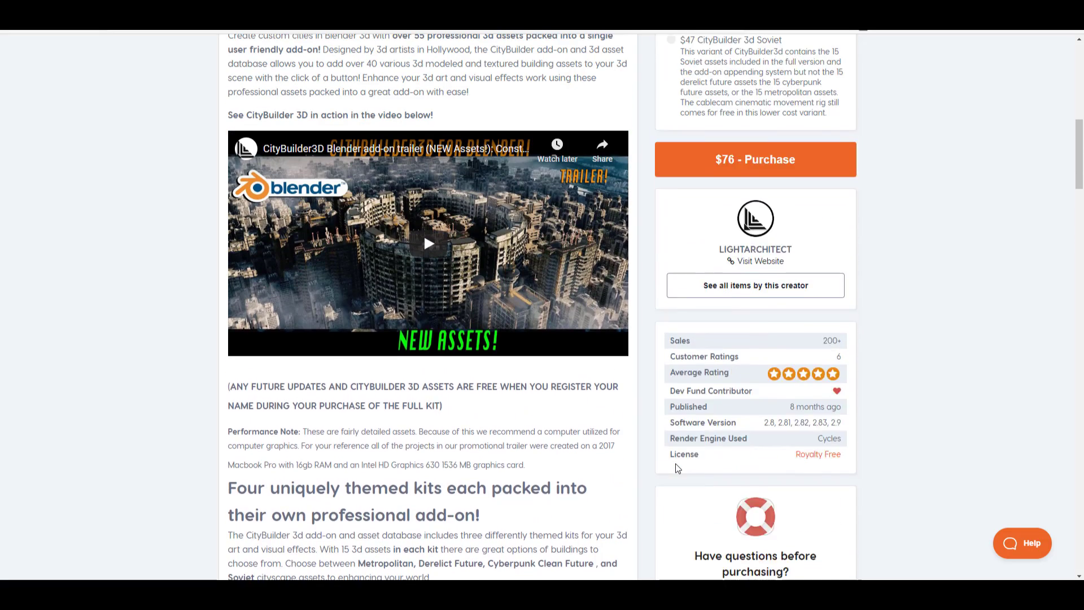
scroll(645, 448, down, 6)
scroll(647, 448, down, 1)
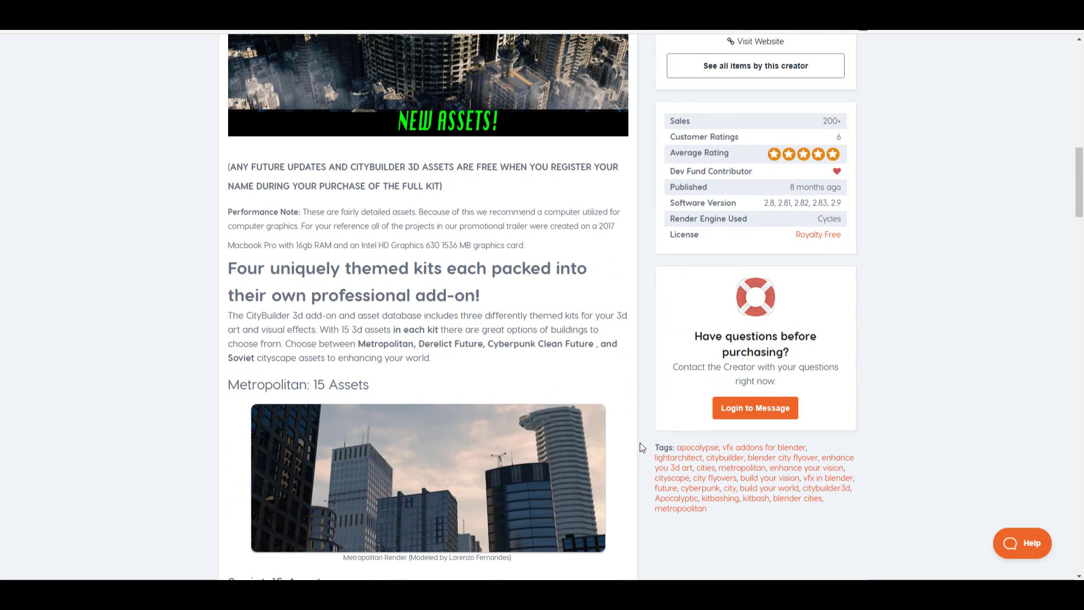
scroll(638, 446, down, 3)
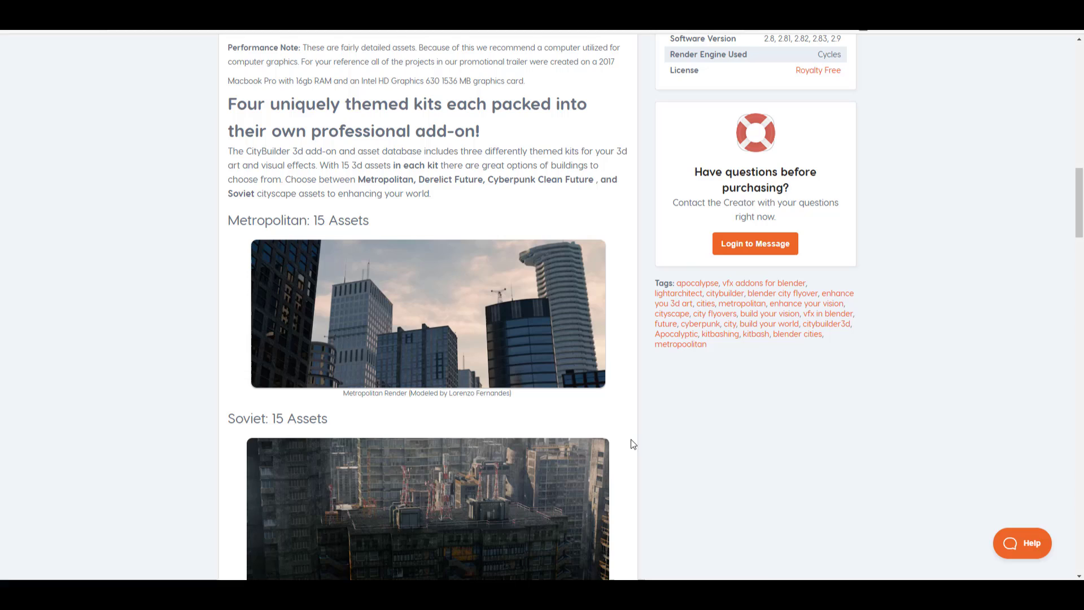
scroll(632, 443, down, 15)
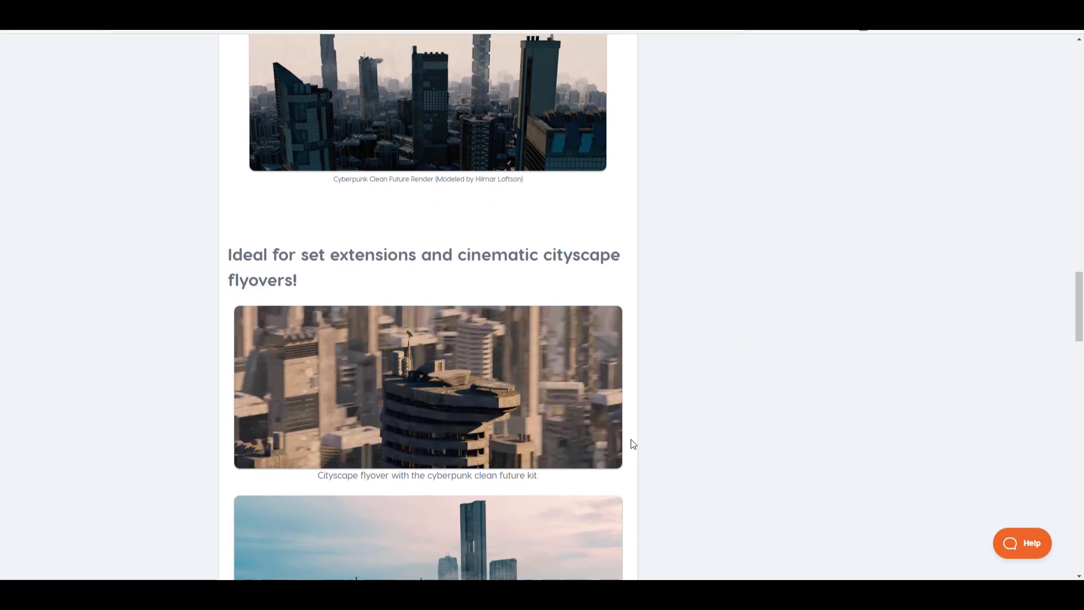
scroll(632, 443, up, 15)
scroll(632, 444, up, 10)
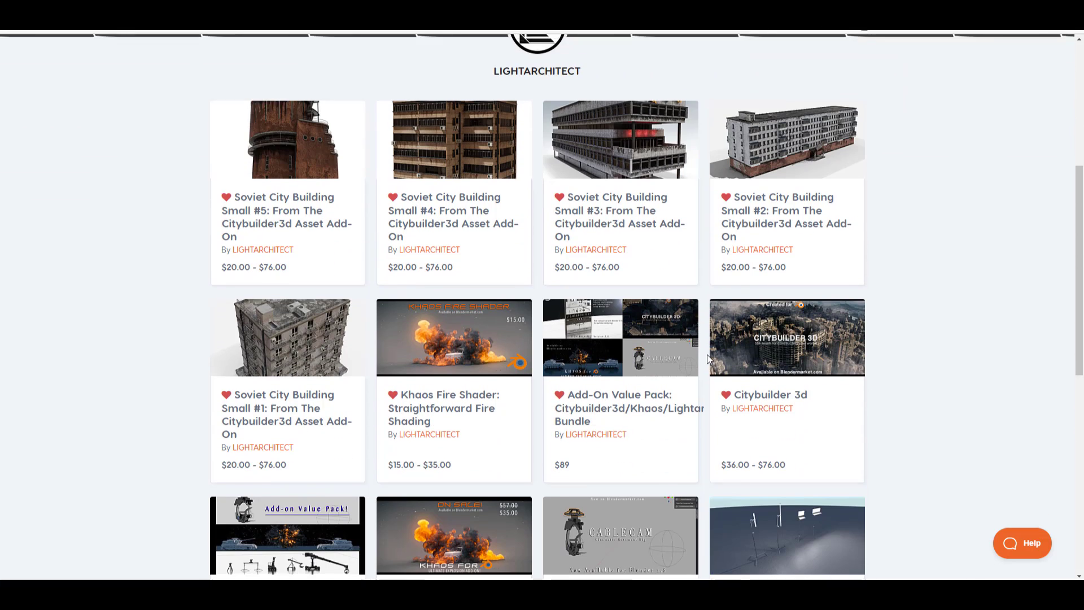
Open the Citybuilder 3d card from the creator's grid and scroll through its description
scroll(707, 358, down, 1)
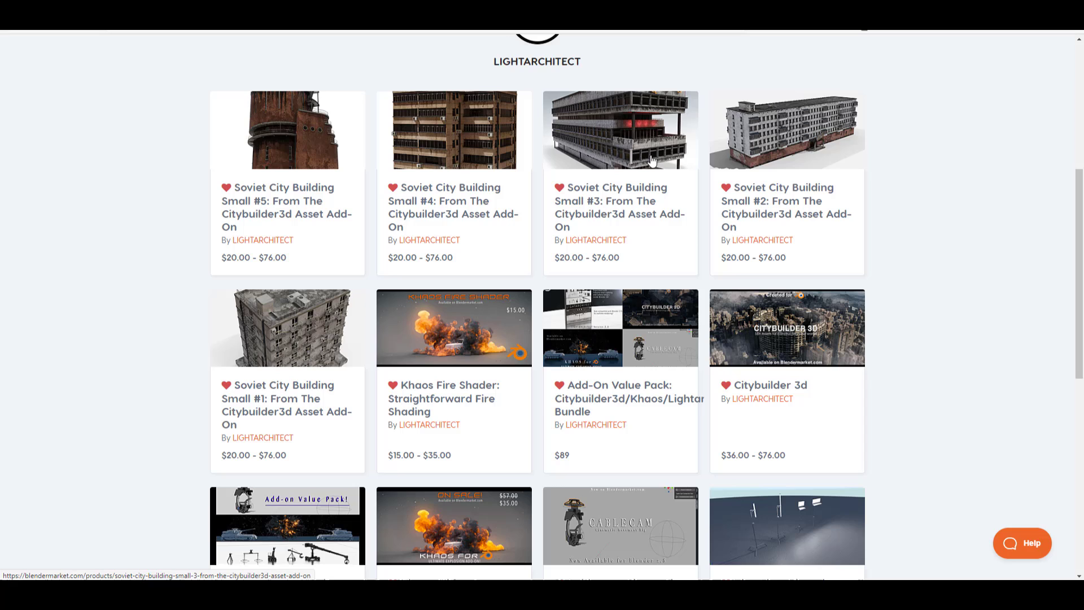
click(736, 333)
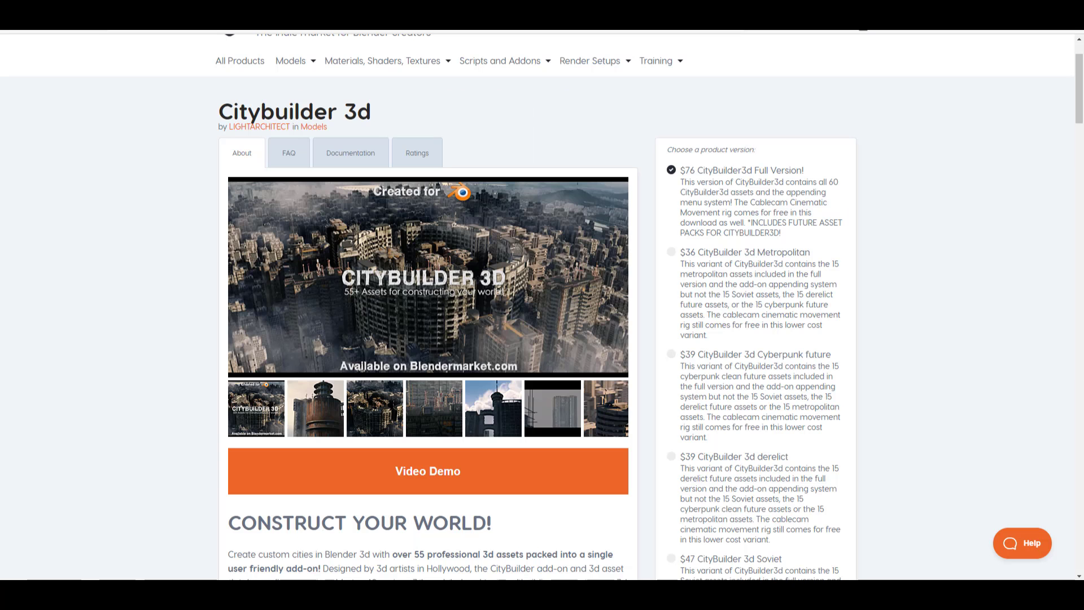
scroll(532, 295, down, 14)
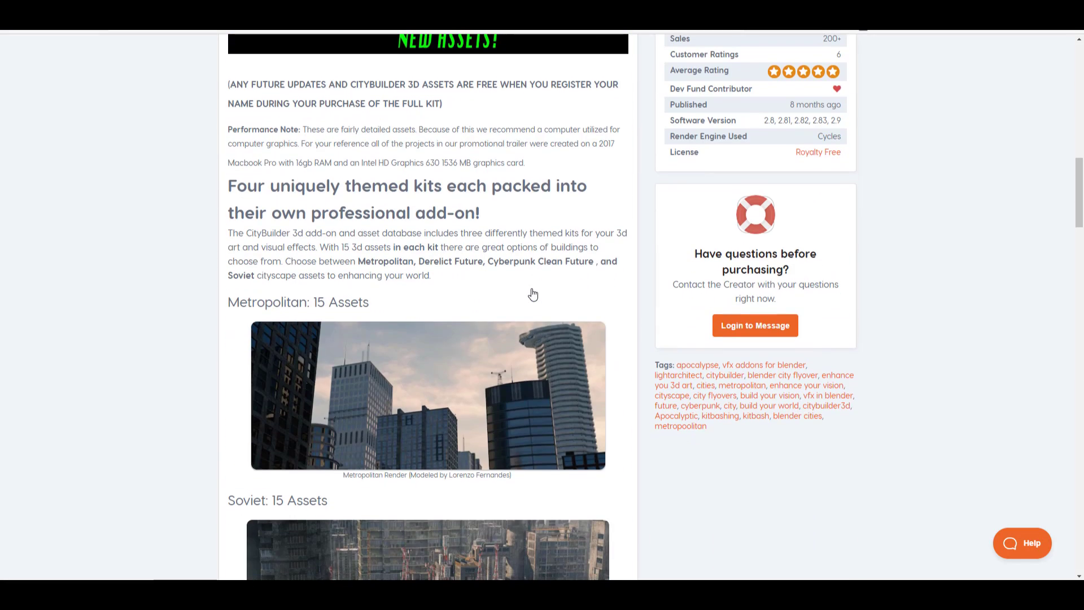
scroll(532, 294, down, 2)
scroll(513, 276, down, 12)
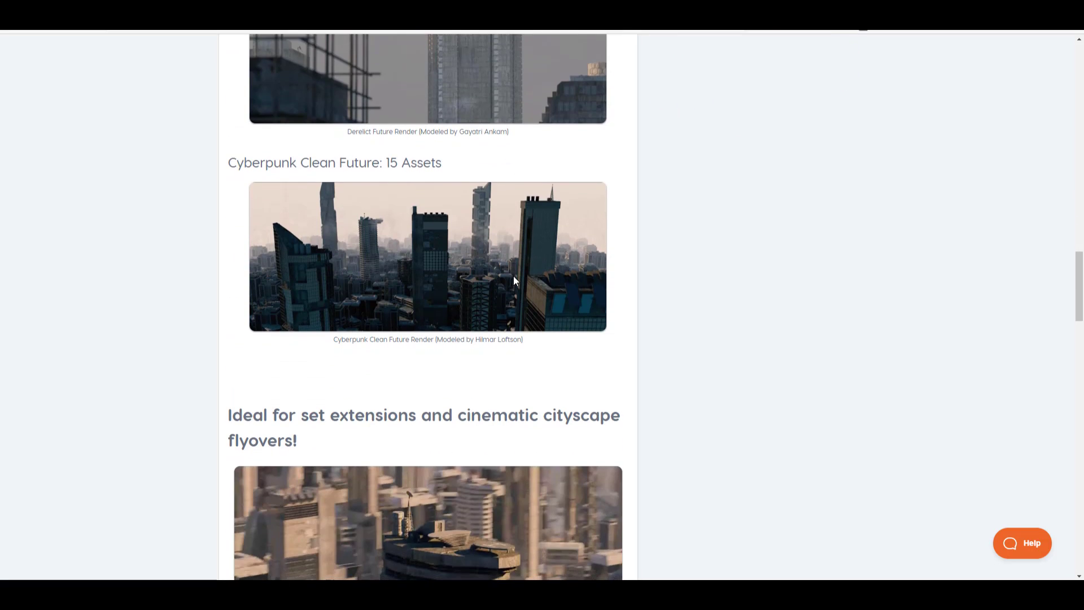
scroll(515, 281, up, 10)
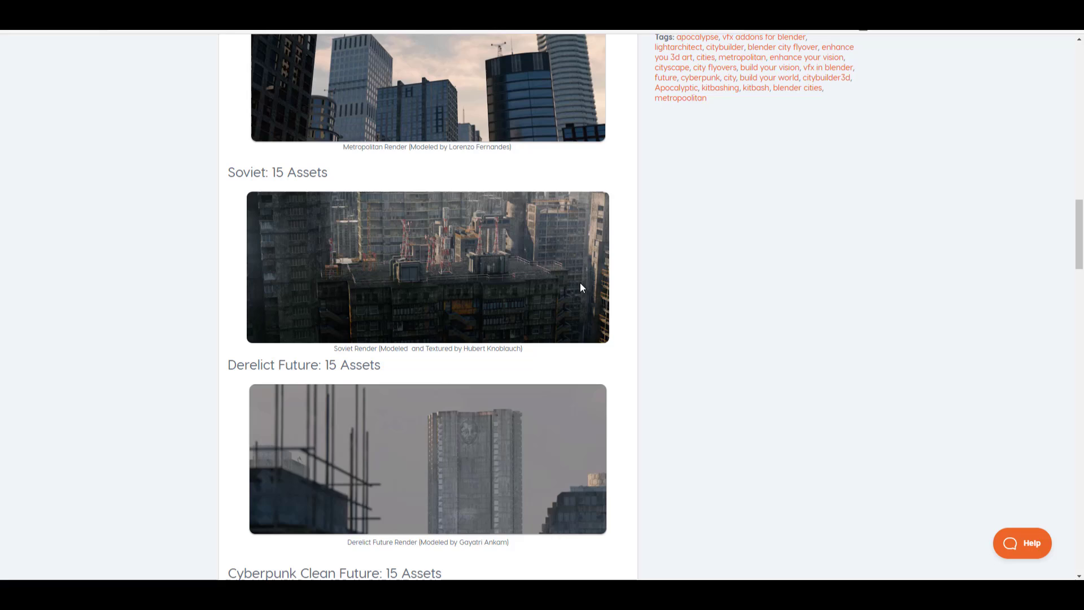
scroll(580, 282, up, 11)
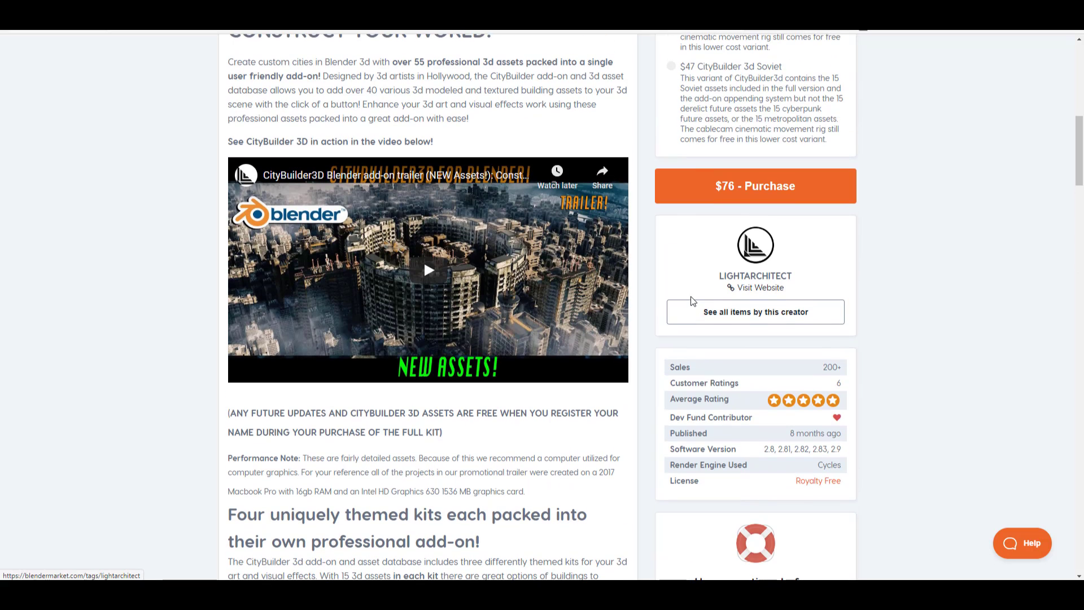
scroll(687, 298, up, 2)
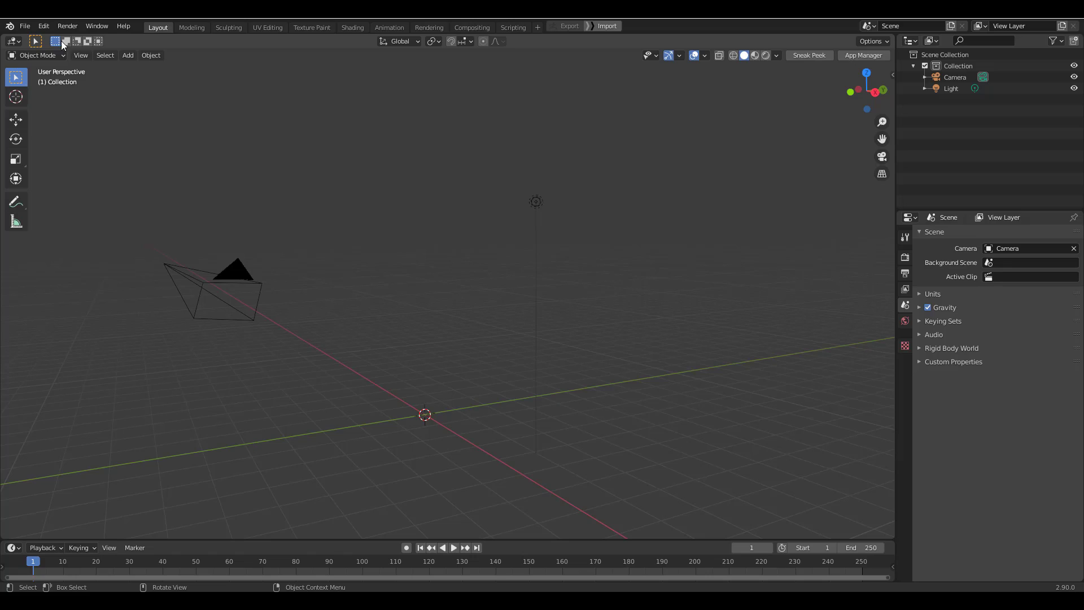
Show the viewport sidebar's City Builder 3D tab and scroll down to the Soviet Assets list
click(43, 26)
key(n)
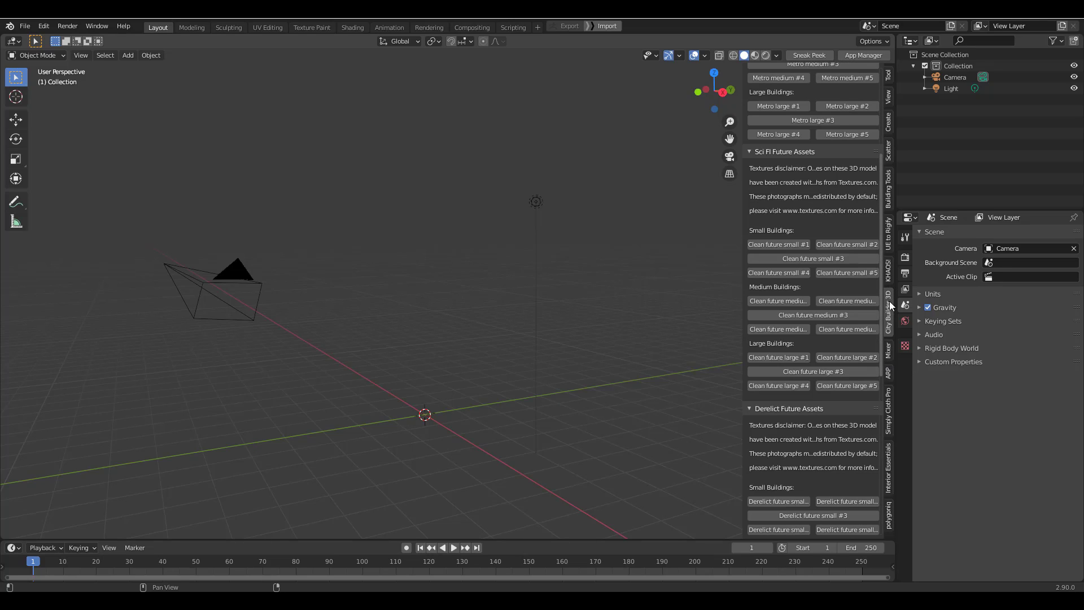
scroll(822, 287, up, 8)
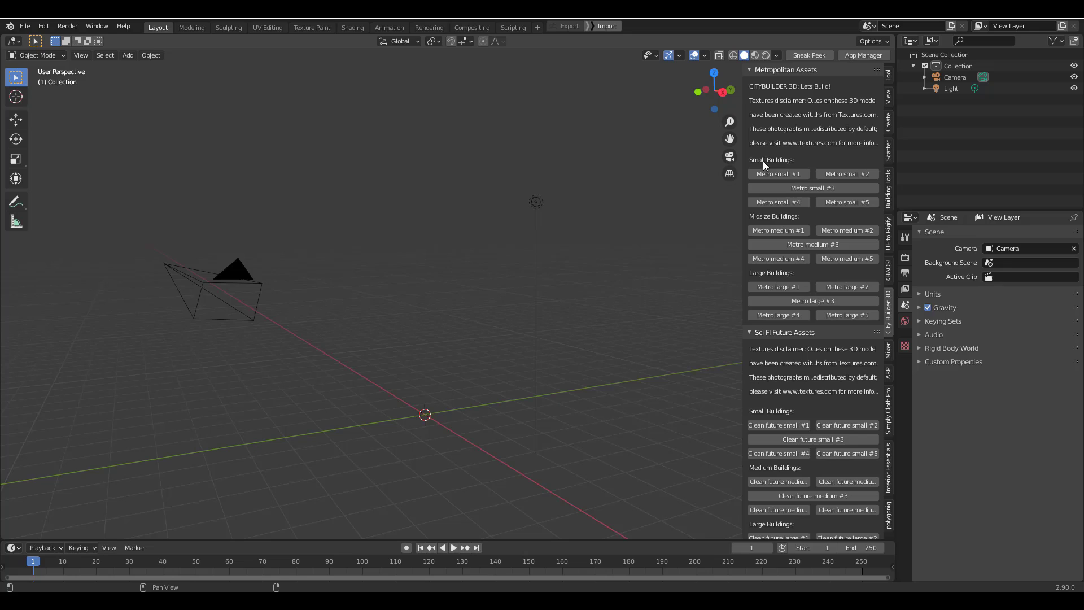
scroll(807, 120, down, 15)
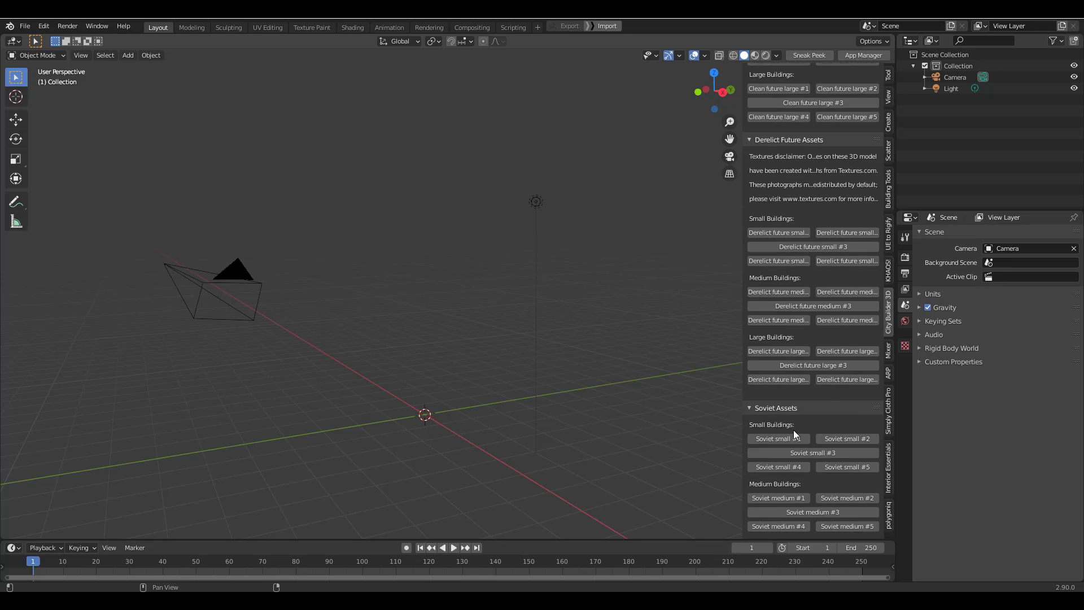
scroll(762, 446, down, 3)
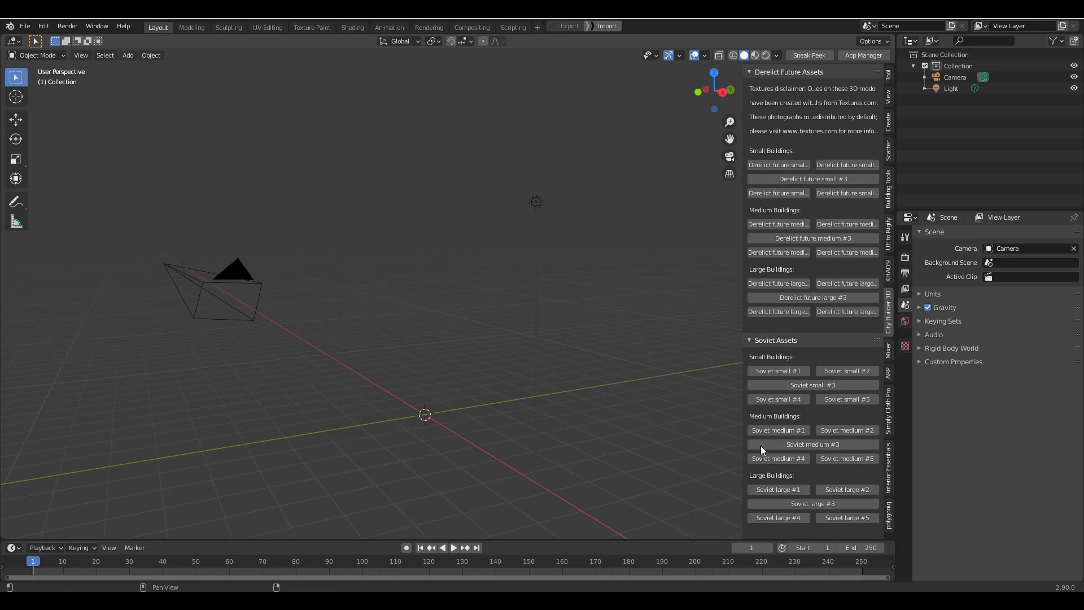
Add the Soviet small #1 building, then select and frame the tower Sovietsmall5.002
click(777, 372)
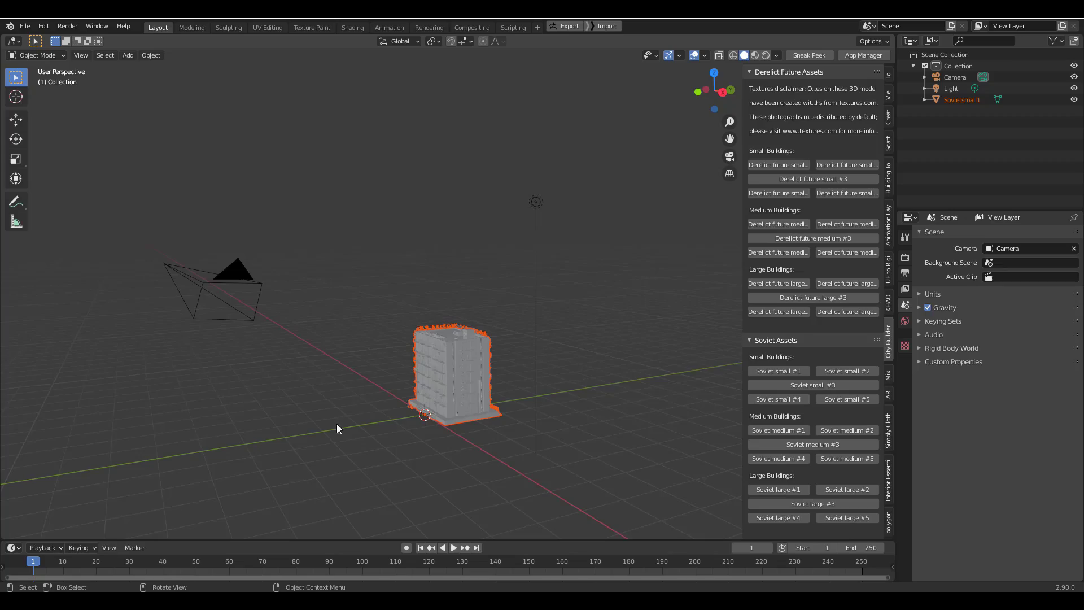
scroll(609, 438, up, 3)
middle_drag(609, 438, 357, 416)
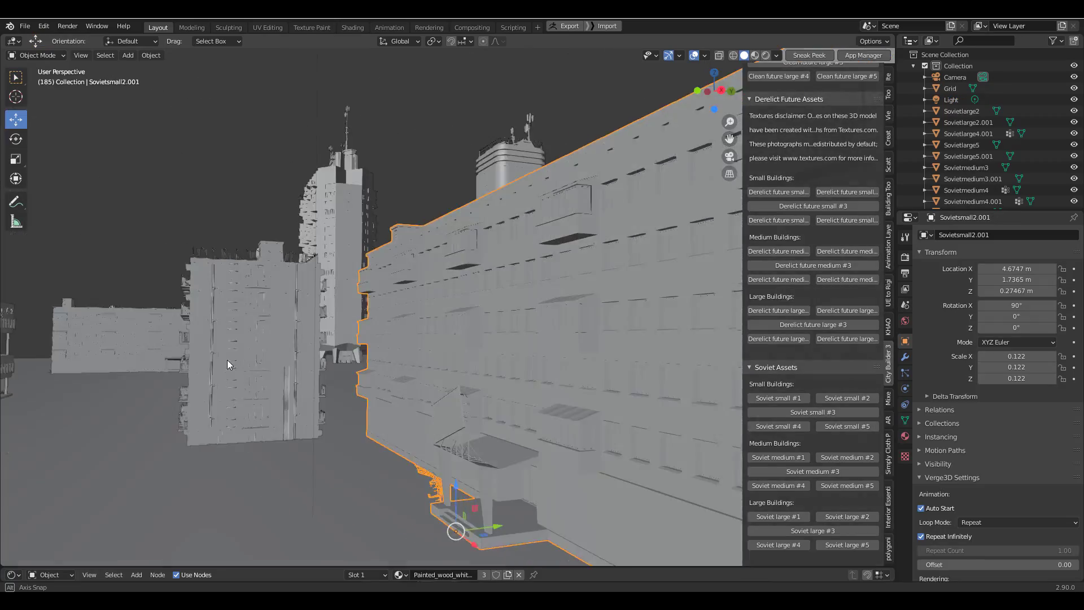
middle_drag(227, 361, 115, 205)
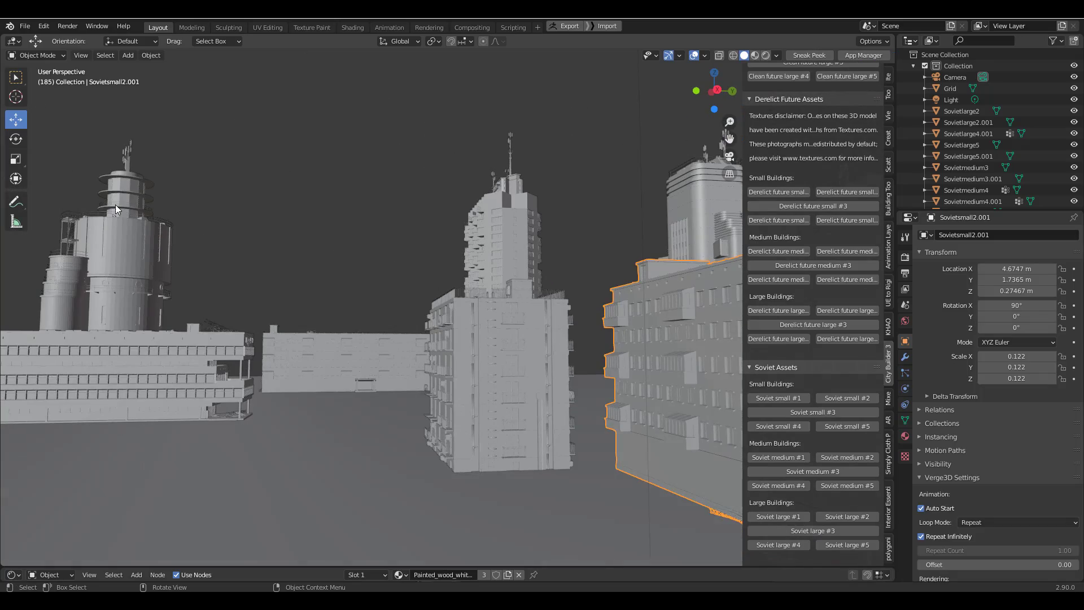
click(131, 193)
key(KP_Decimal)
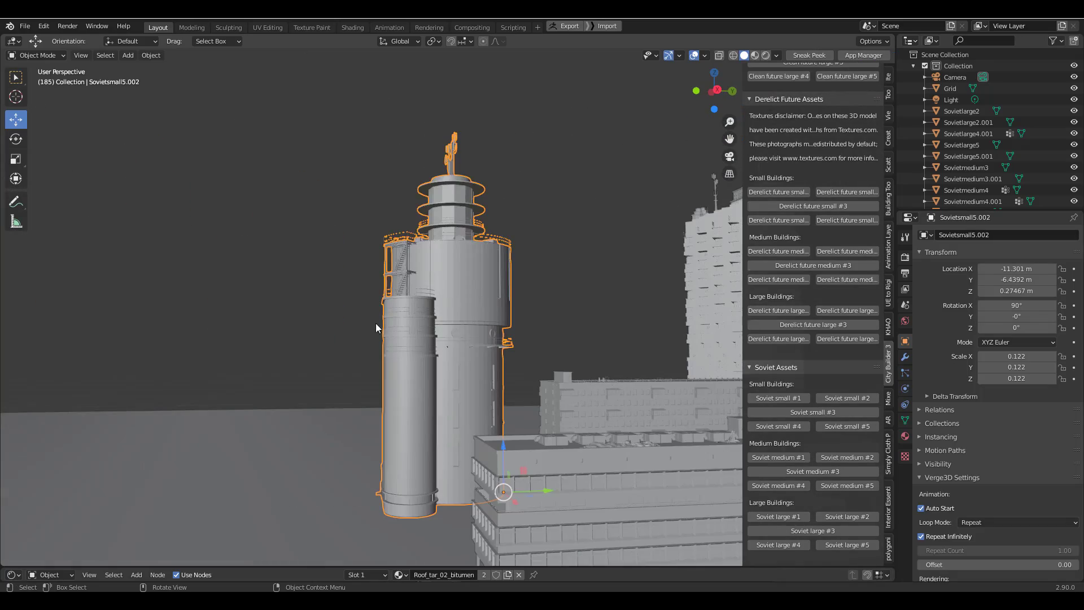
Frame the middle tower Sovietlarge5, then orbit out to a low, wide skyline view
scroll(368, 338, up, 4)
scroll(361, 357, down, 5)
middle_drag(362, 357, 530, 137)
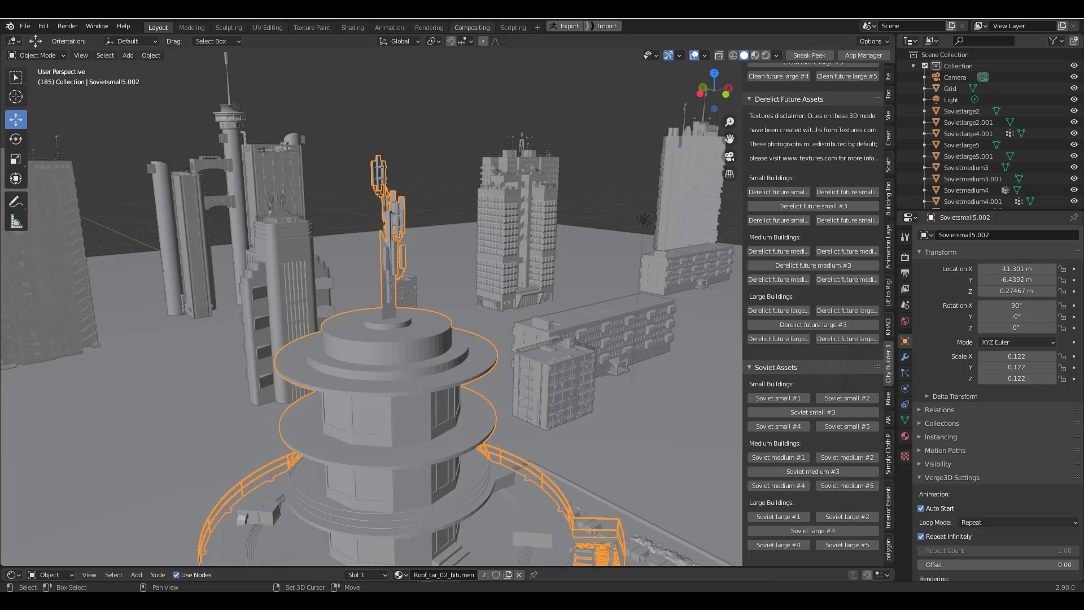
click(529, 137)
key(KP_Decimal)
scroll(489, 145, up, 5)
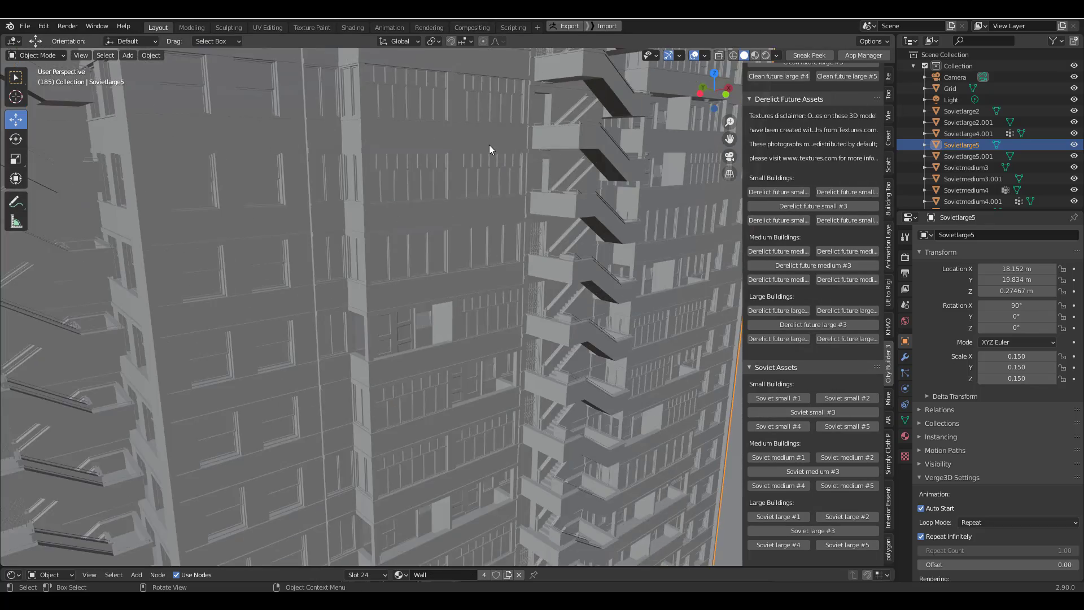
middle_drag(410, 303, 596, 310)
scroll(333, 245, down, 5)
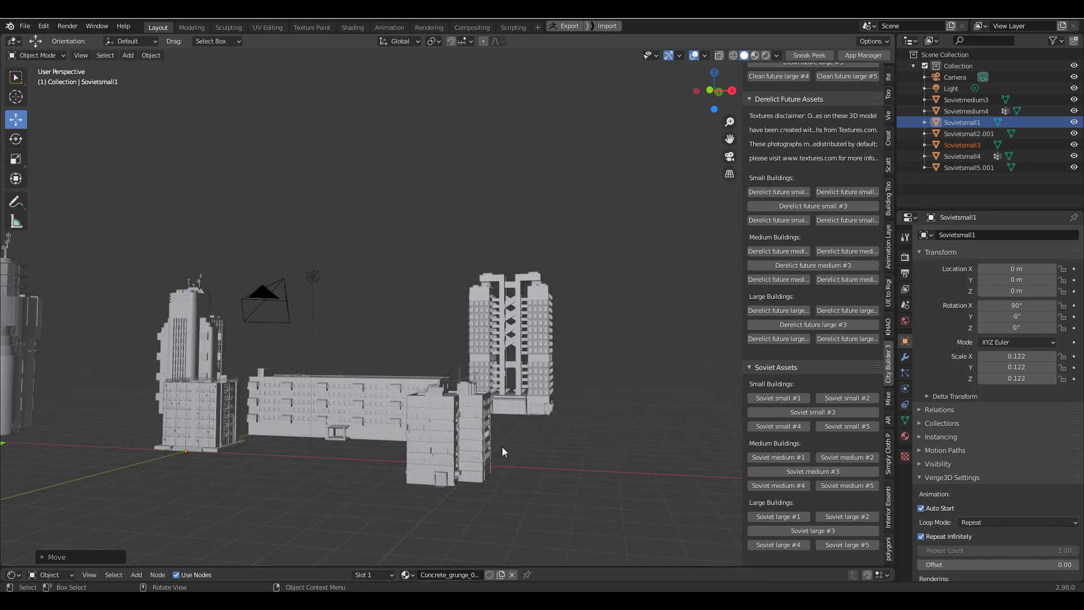
scroll(503, 446, down, 2)
middle_drag(411, 442, 477, 440)
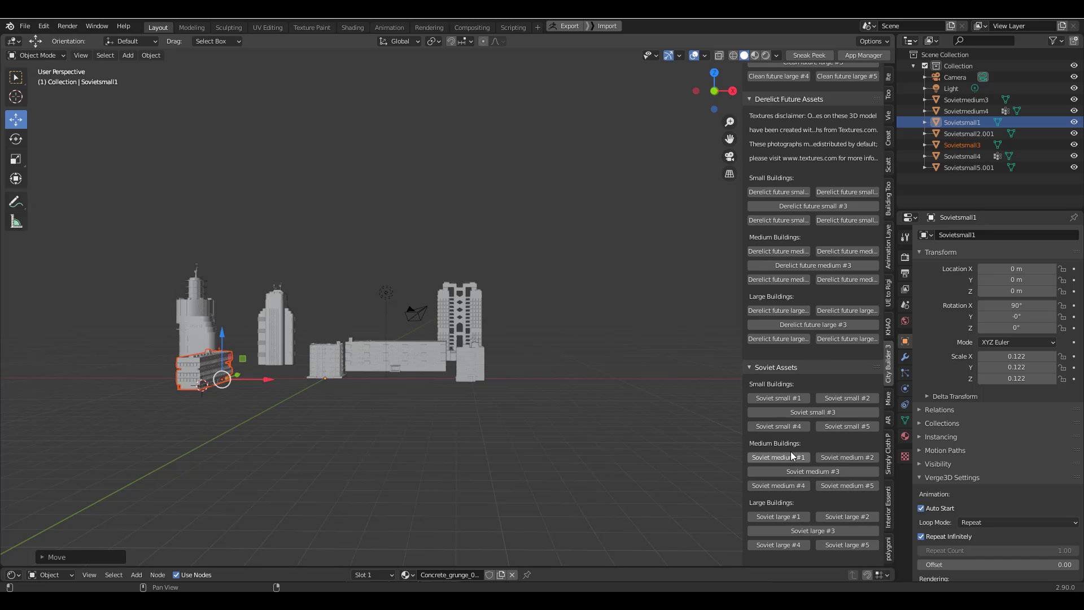
Scroll the City Builder N-panel through its asset sections
scroll(791, 451, up, 10)
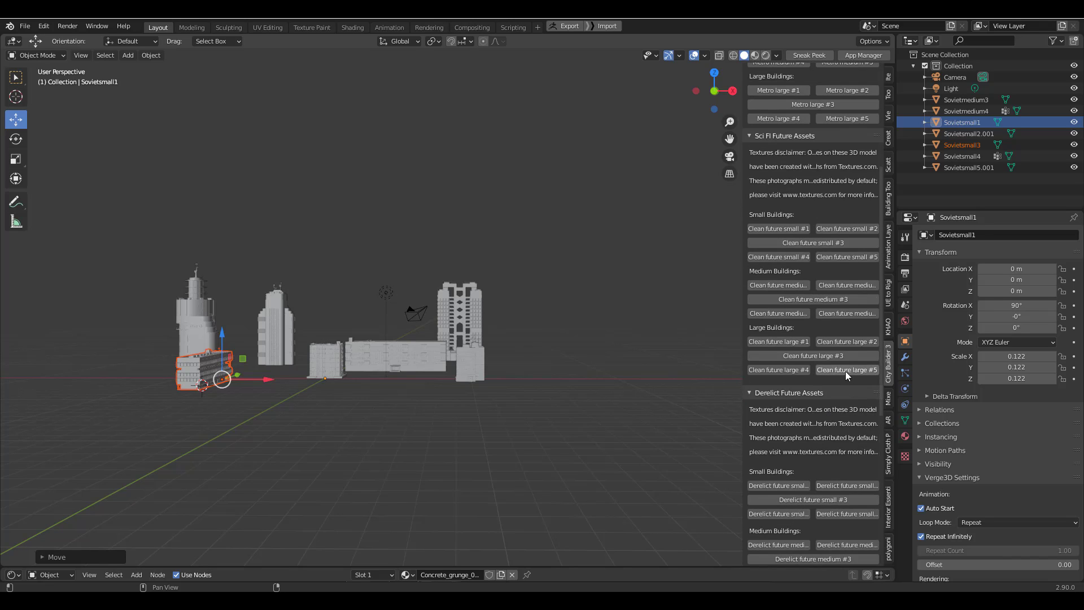
scroll(845, 370, up, 7)
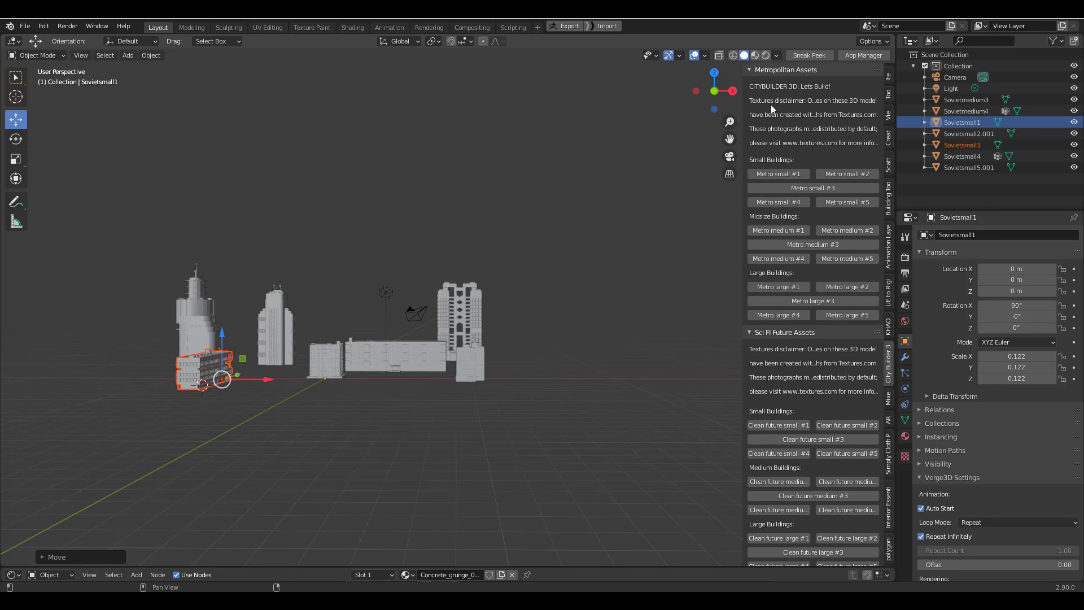
scroll(304, 368, up, 3)
scroll(304, 368, down, 3)
scroll(304, 371, up, 5)
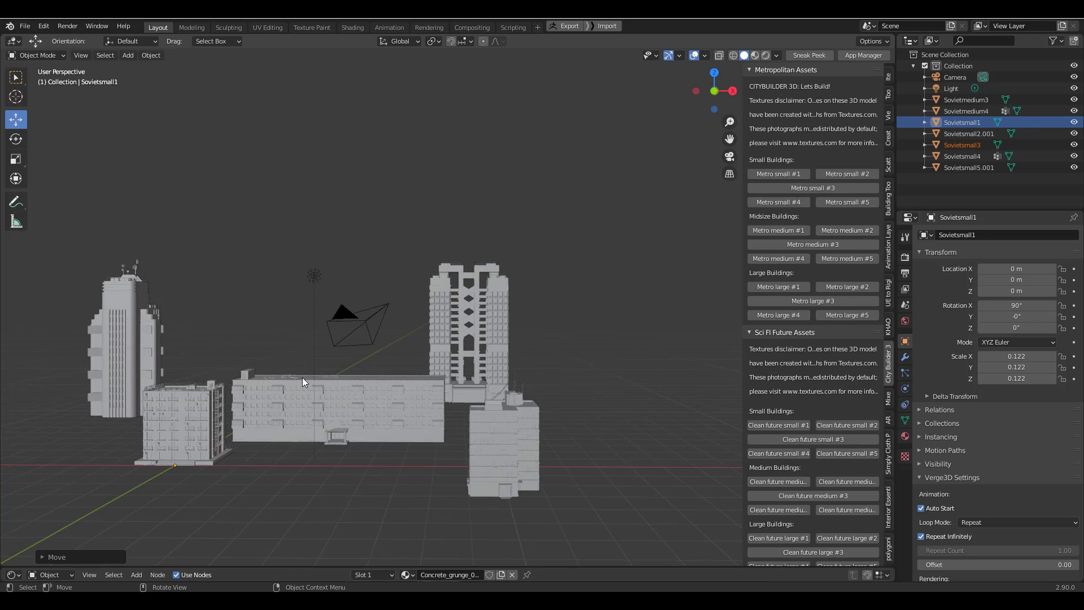
scroll(802, 418, down, 15)
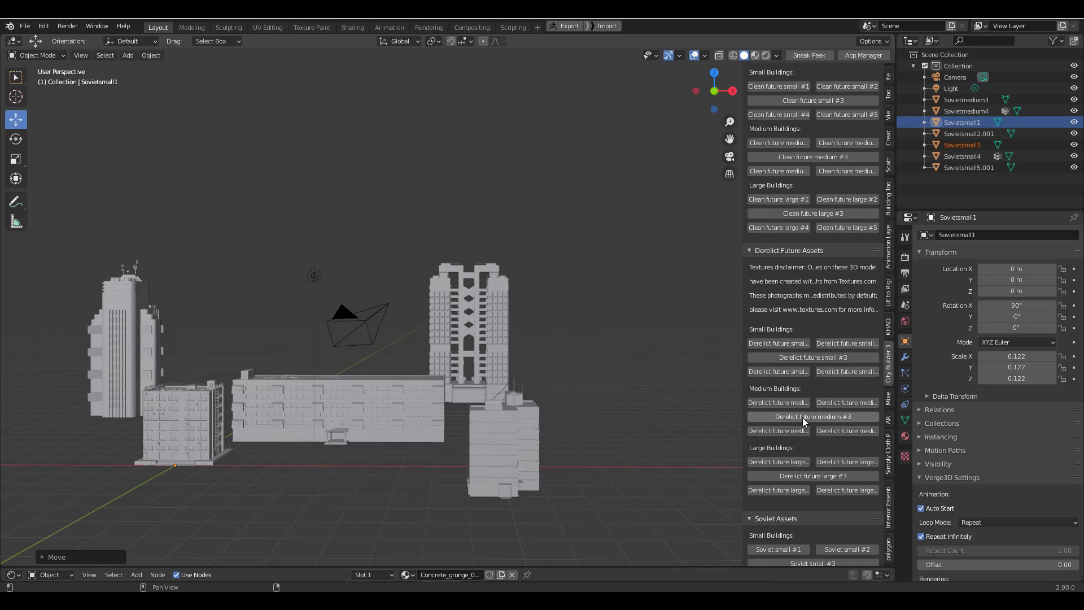
scroll(801, 417, down, 7)
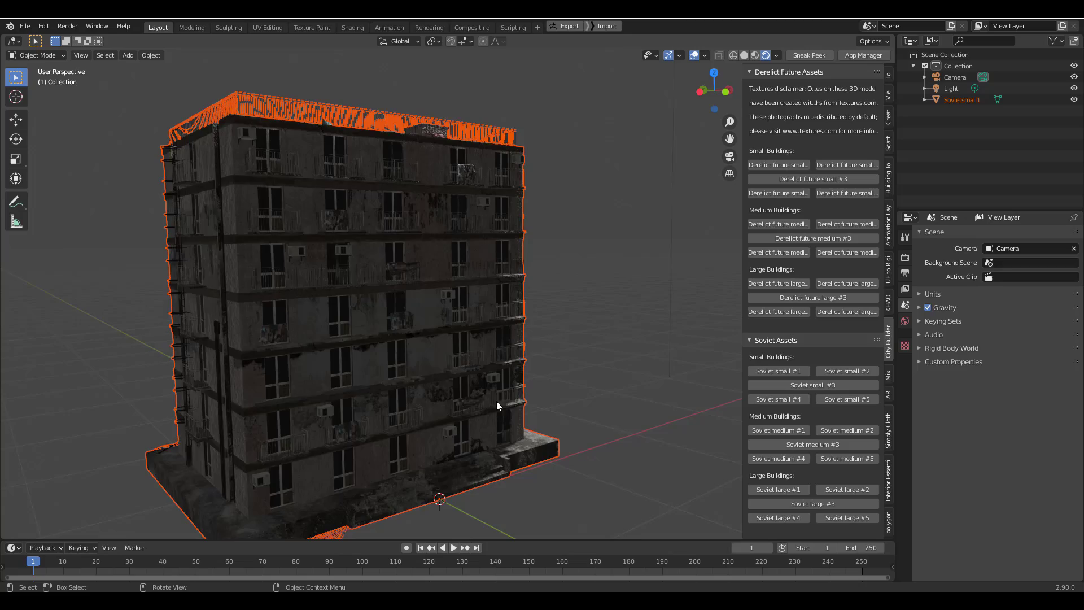
Orbit and zoom between the building's front and side to inspect its textures
scroll(452, 400, down, 5)
scroll(459, 369, up, 4)
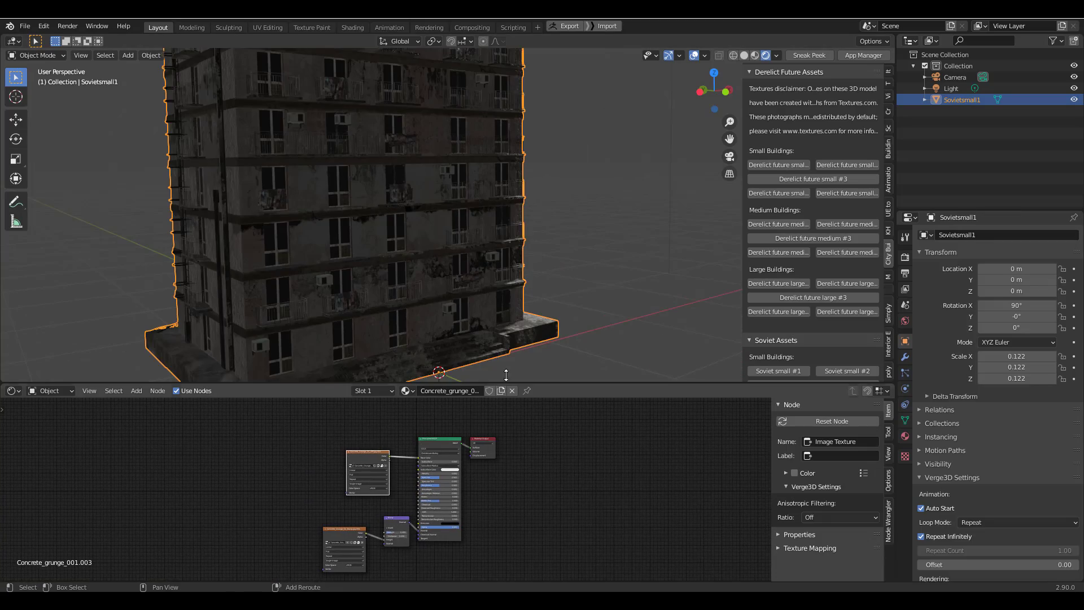
scroll(461, 215, up, 3)
middle_drag(461, 215, 419, 170)
scroll(479, 245, up, 5)
scroll(441, 215, up, 5)
scroll(401, 282, down, 5)
scroll(401, 271, up, 3)
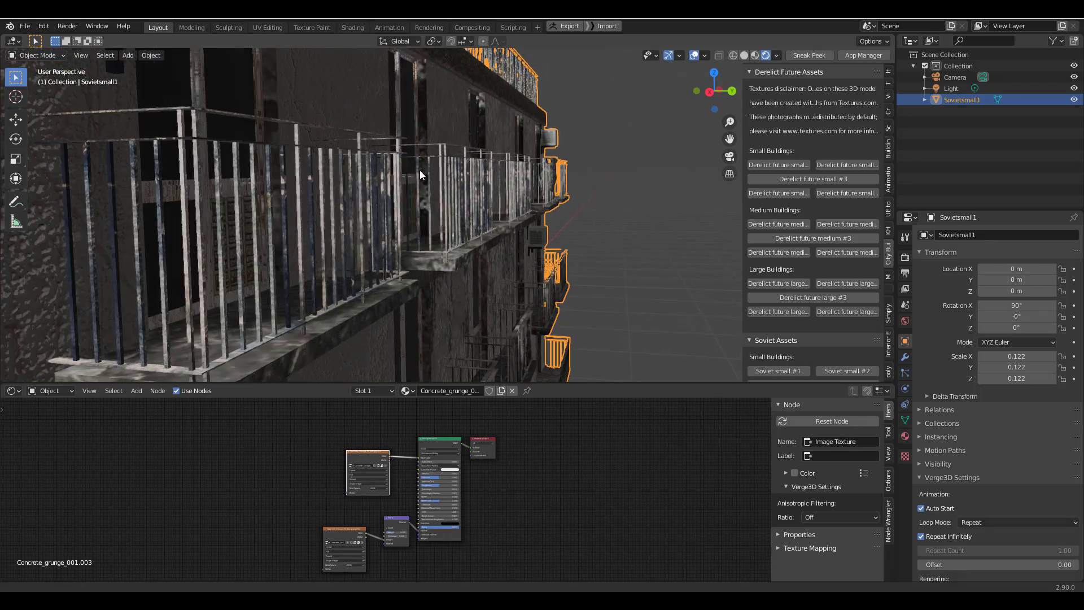
Orbit to the front facade, close in on one balcony, then pull back
middle_drag(402, 308, 546, 199)
scroll(547, 198, up, 2)
ctrl+middle_drag(322, 282, 761, 431)
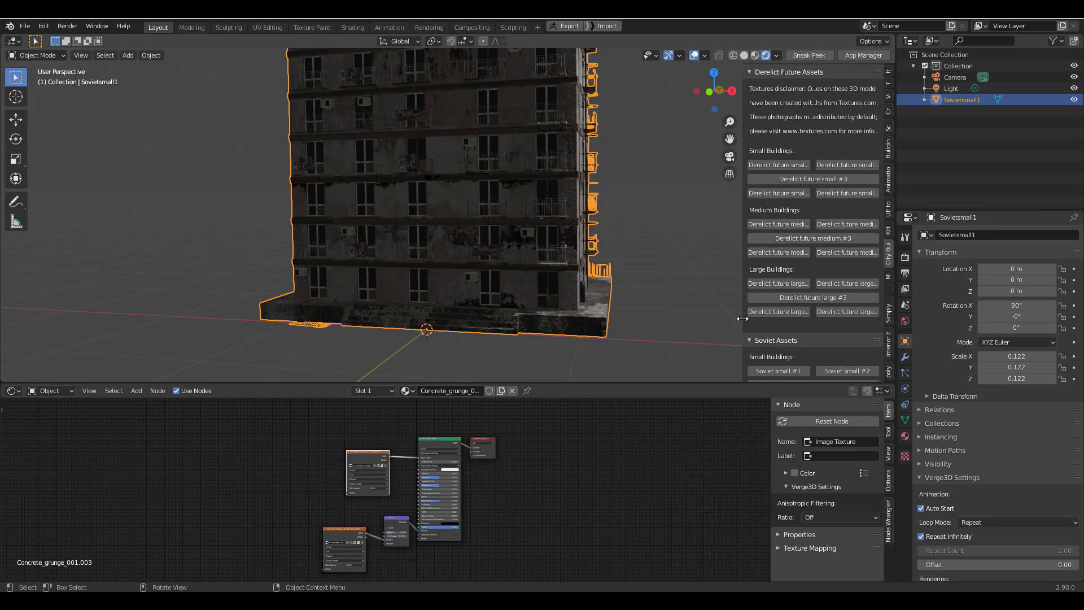
scroll(805, 322, down, 5)
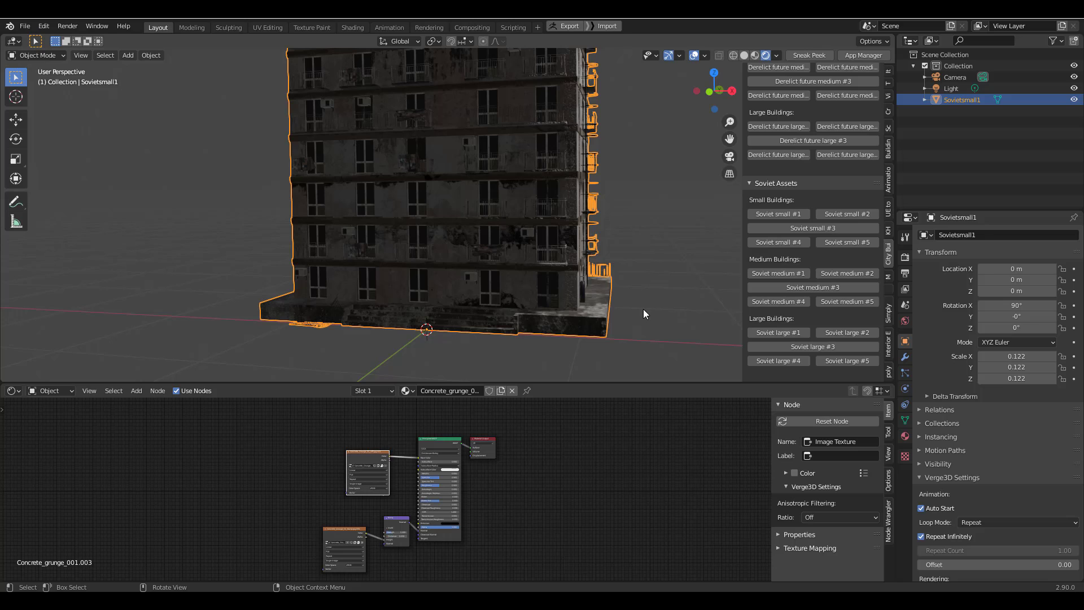
scroll(801, 304, up, 5)
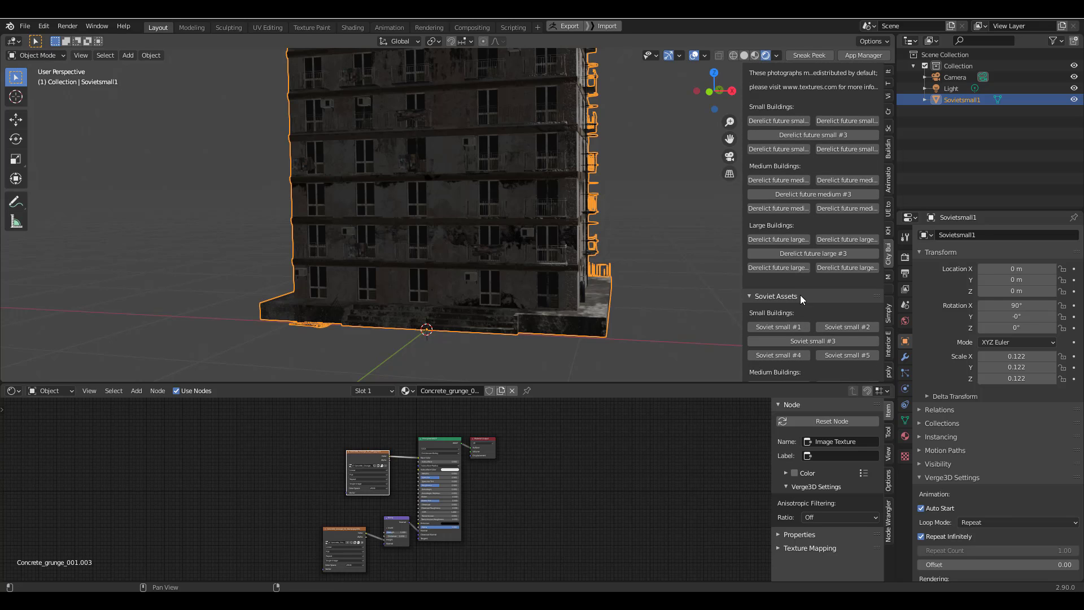
scroll(782, 280, up, 1)
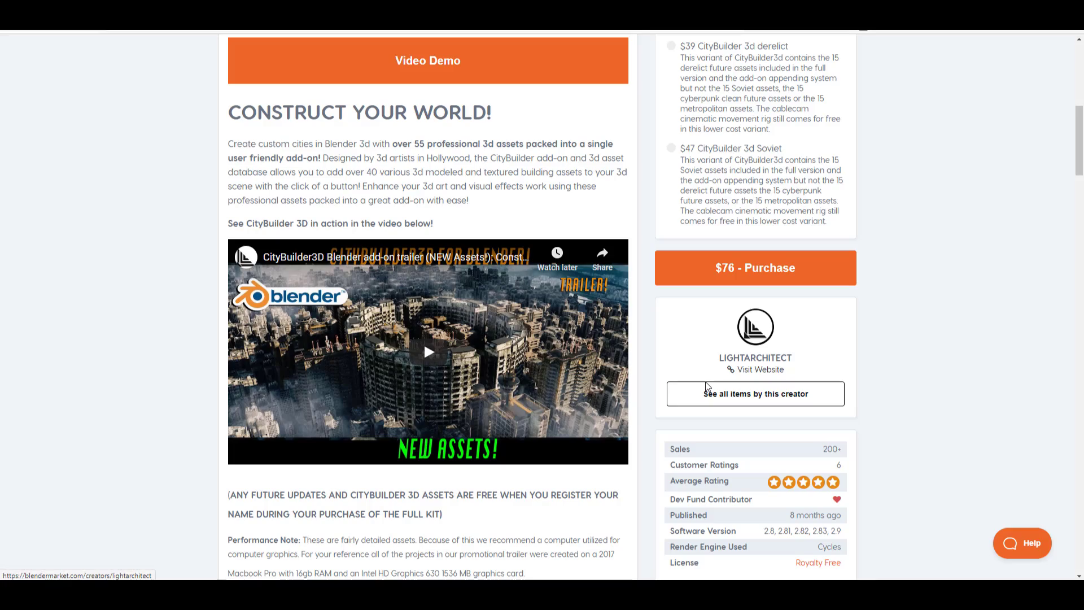
Scroll the Citybuilder 3d page back up to its top
scroll(526, 102, up, 7)
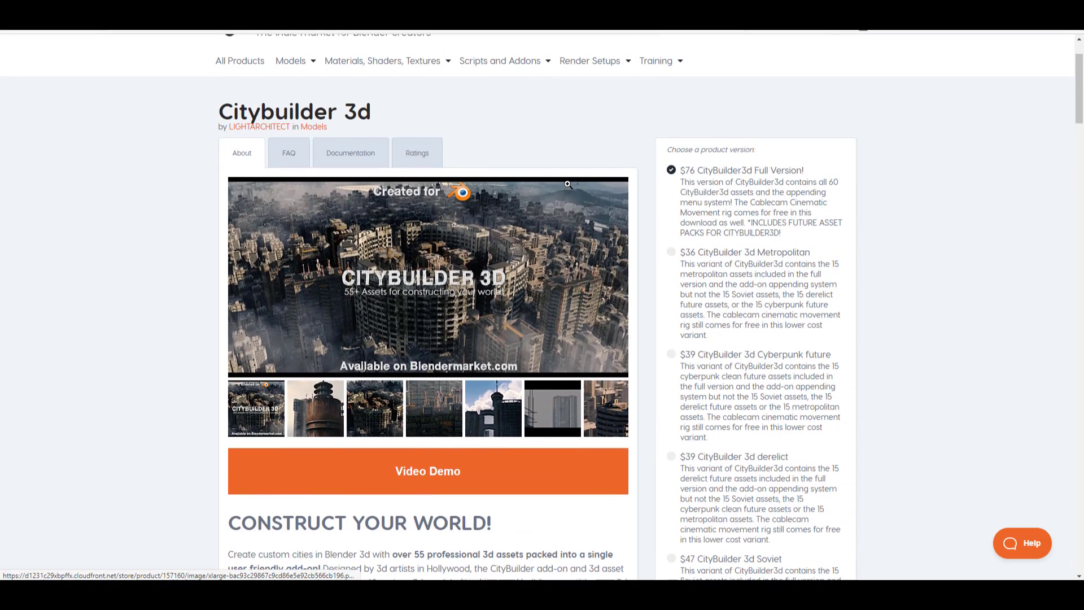
scroll(568, 185, down, 9)
scroll(568, 188, up, 9)
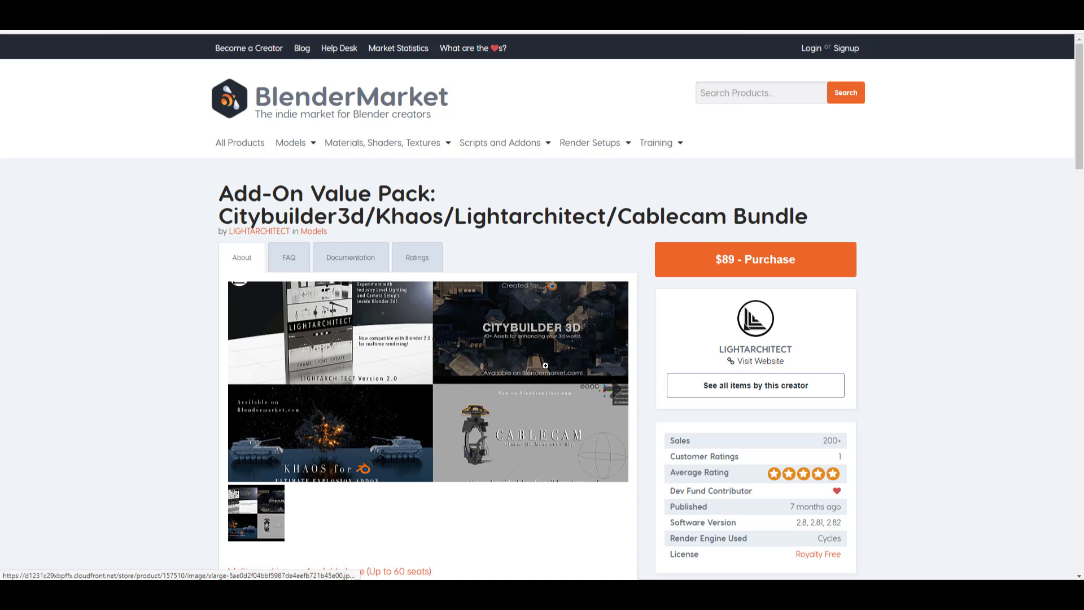
Scroll through the bundle, Soviet City Building and LIGHTARCHITECT creator pages
scroll(547, 367, down, 7)
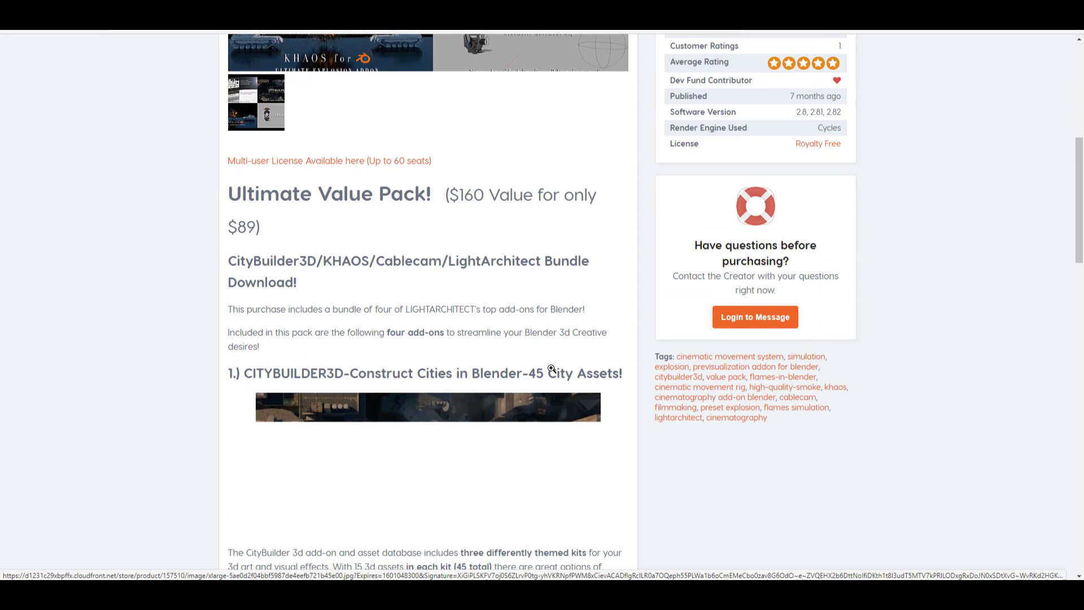
scroll(551, 368, up, 3)
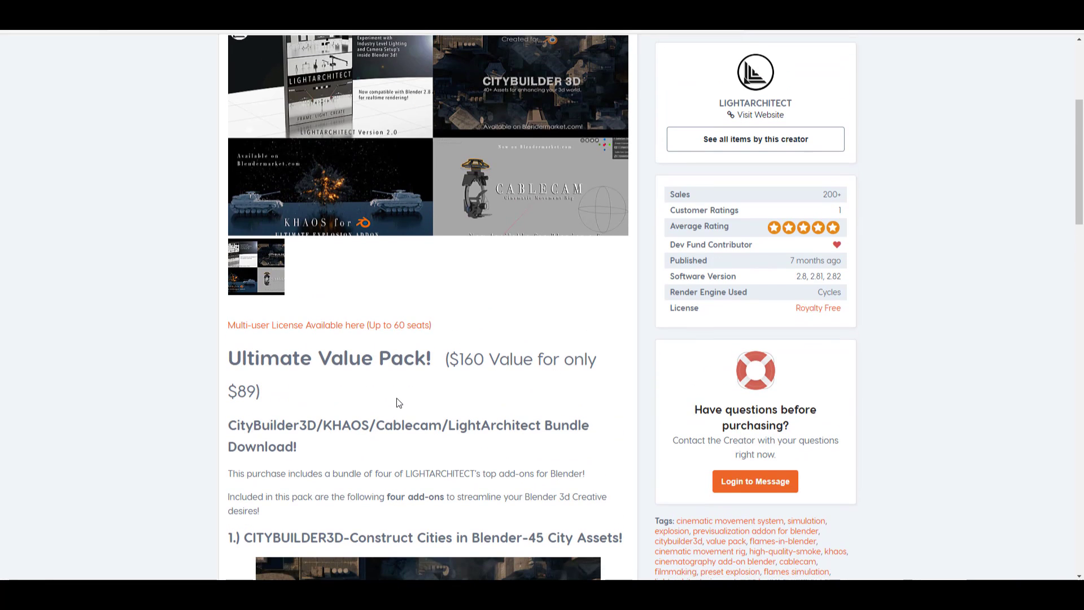
scroll(428, 402, up, 5)
scroll(647, 189, down, 3)
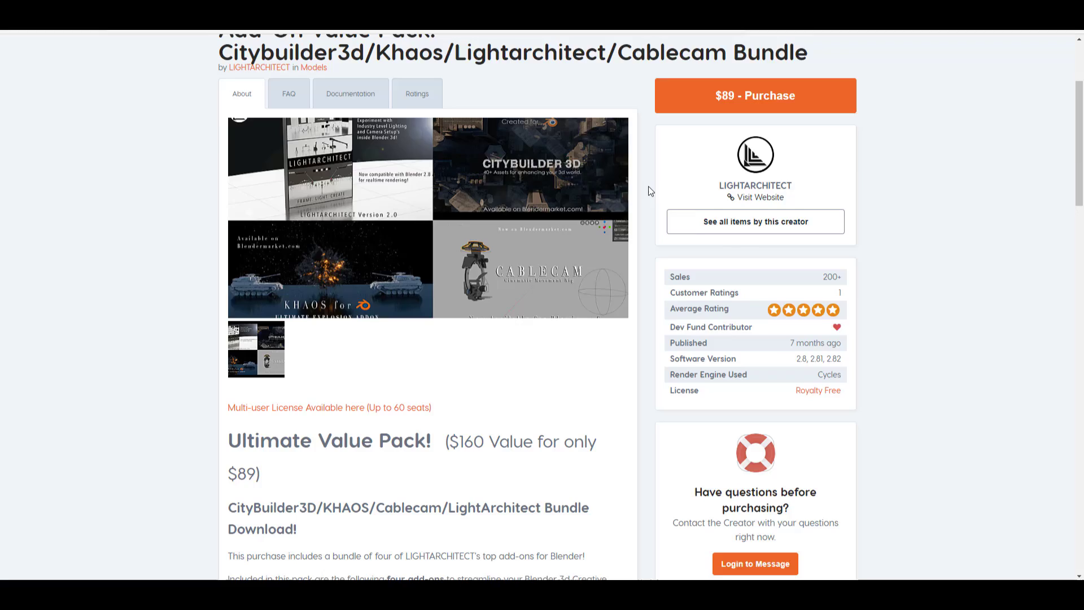
scroll(650, 190, up, 3)
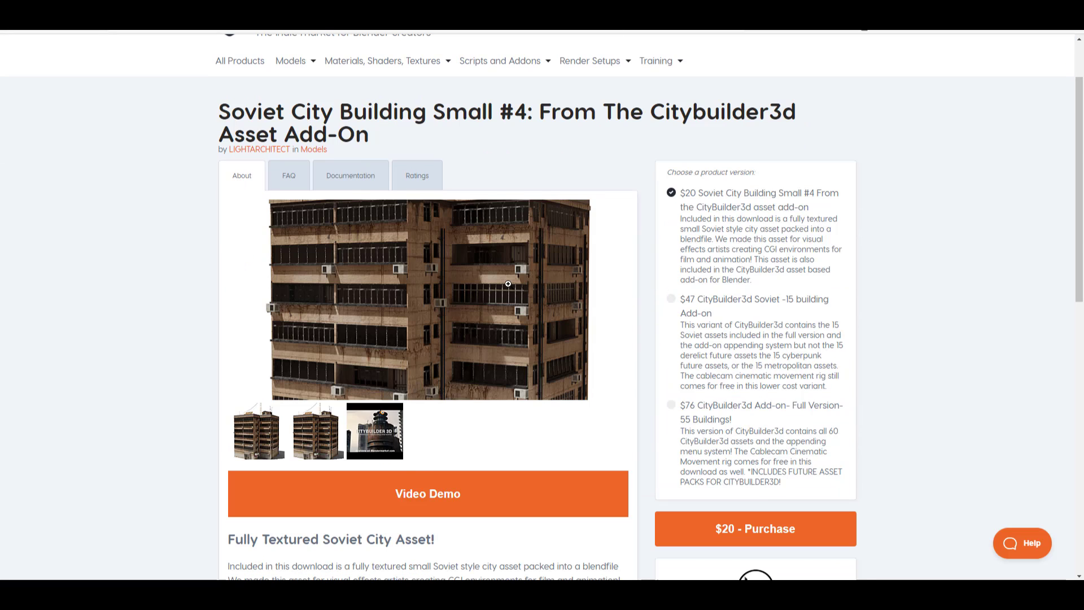
scroll(424, 340, down, 7)
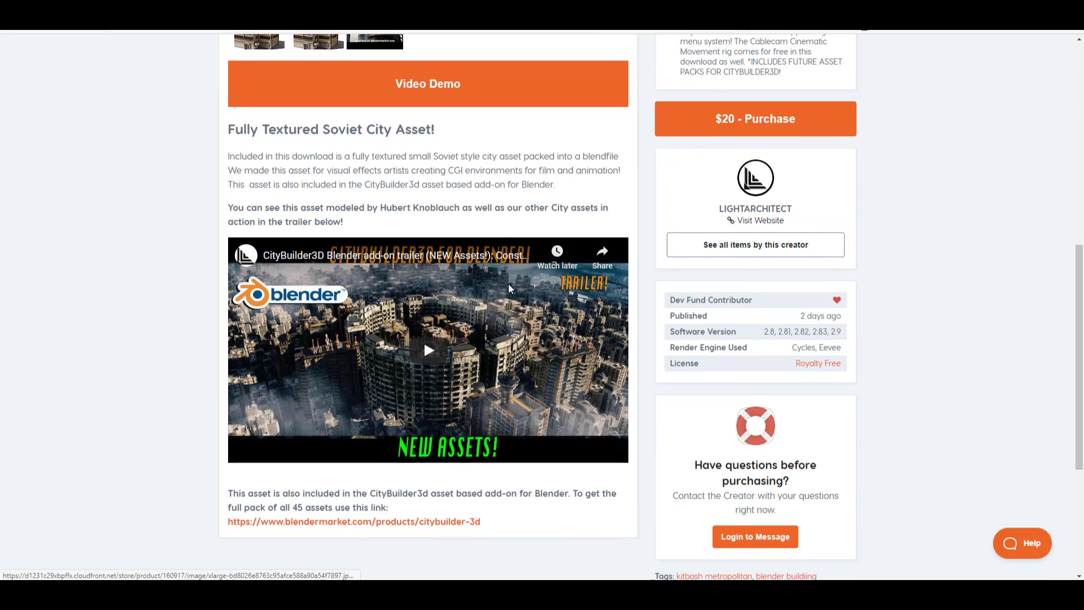
scroll(423, 340, up, 6)
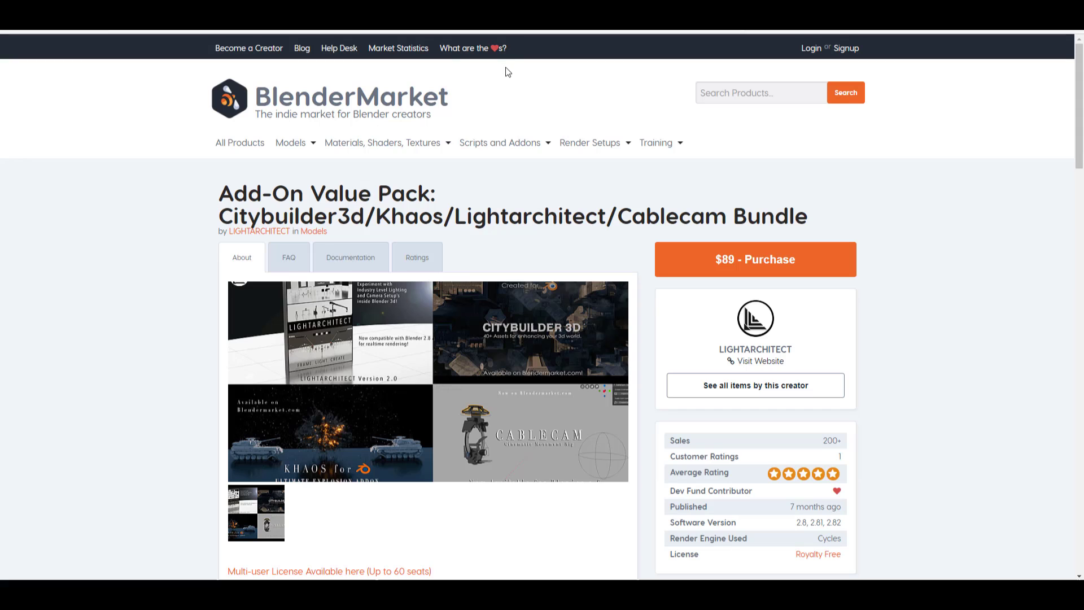
scroll(548, 375, down, 1)
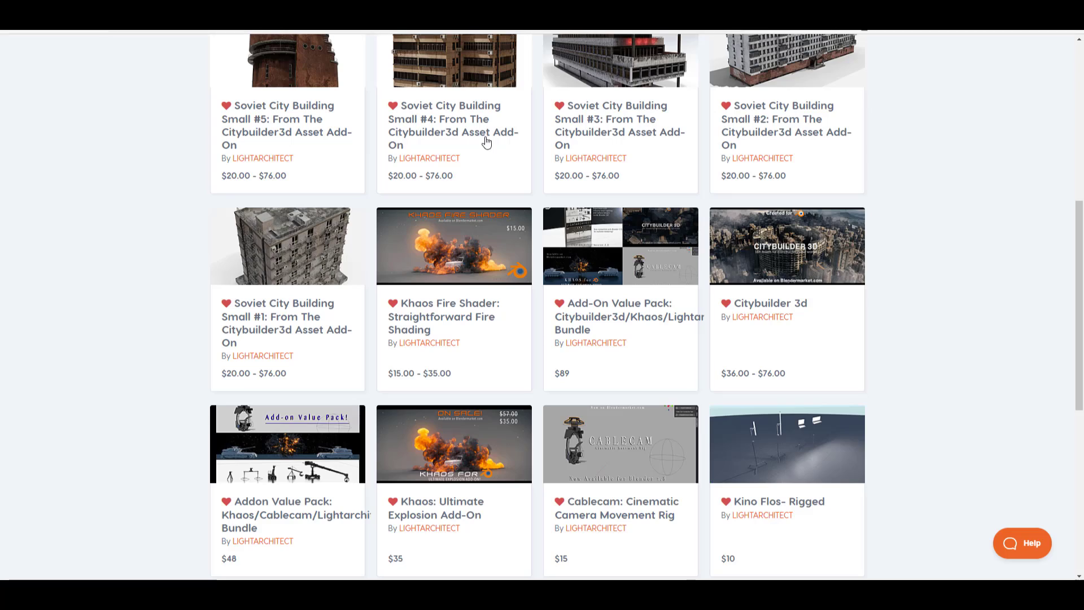
scroll(490, 305, up, 7)
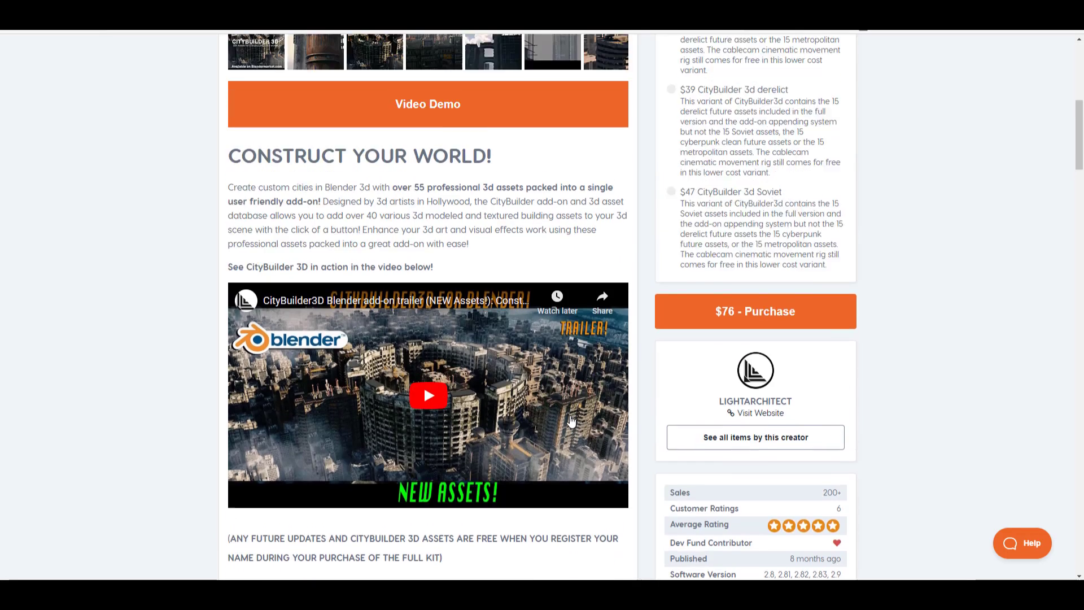
scroll(423, 384, up, 8)
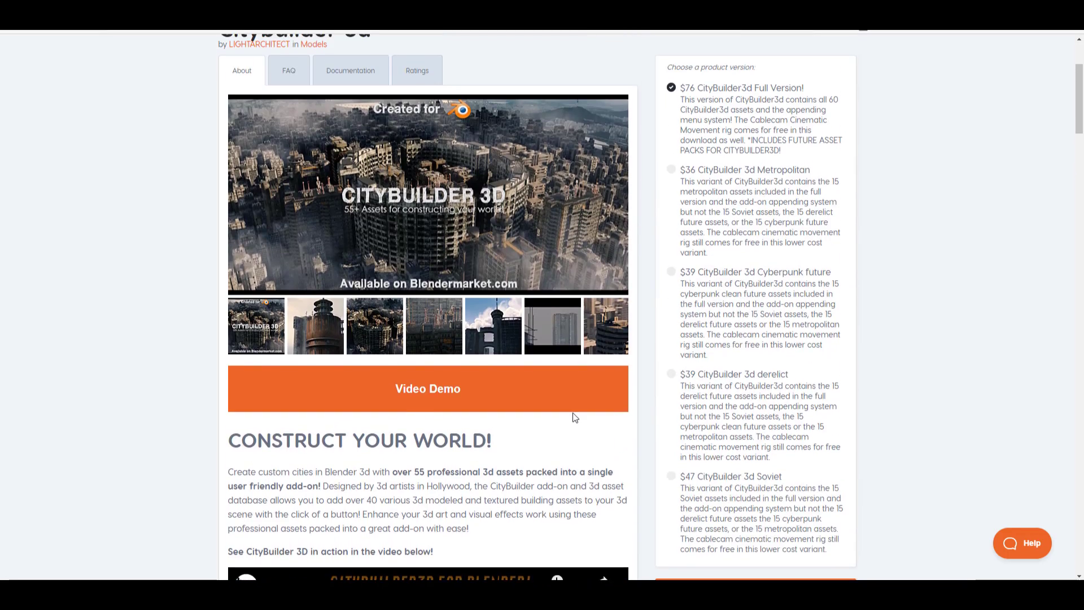